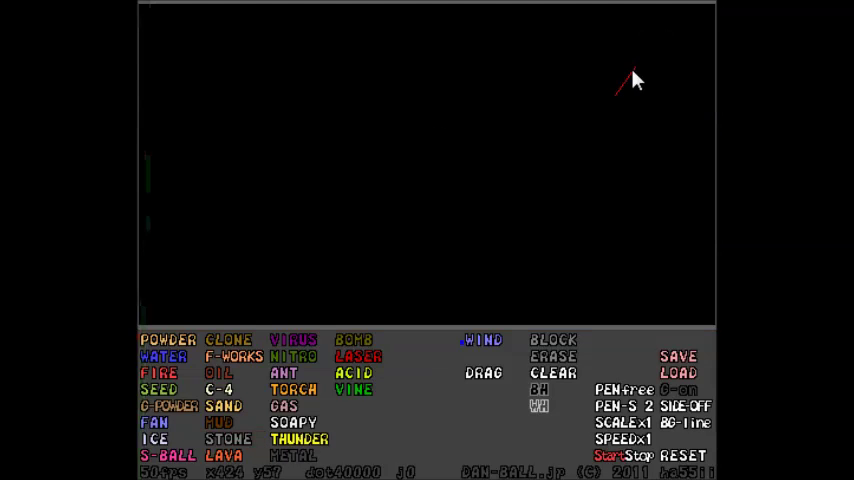
- Launch Powder Game 2 to a blank black canvas with the full element palette
click(375, 422)
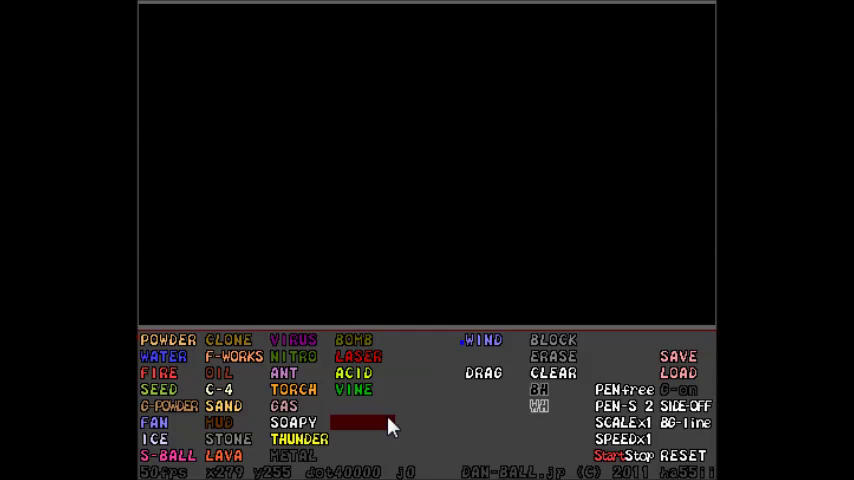
- Select SOAPY and pour soapy powder down through the middle of the canvas
click(350, 391)
click(318, 424)
mouse_move(295, 165)
mouse_down()
mouse_move(310, 190)
mouse_move(505, 180)
mouse_move(250, 248)
mouse_move(510, 237)
mouse_move(585, 258)
mouse_move(320, 235)
mouse_move(460, 142)
mouse_move(590, 270)
mouse_move(330, 250)
mouse_up()
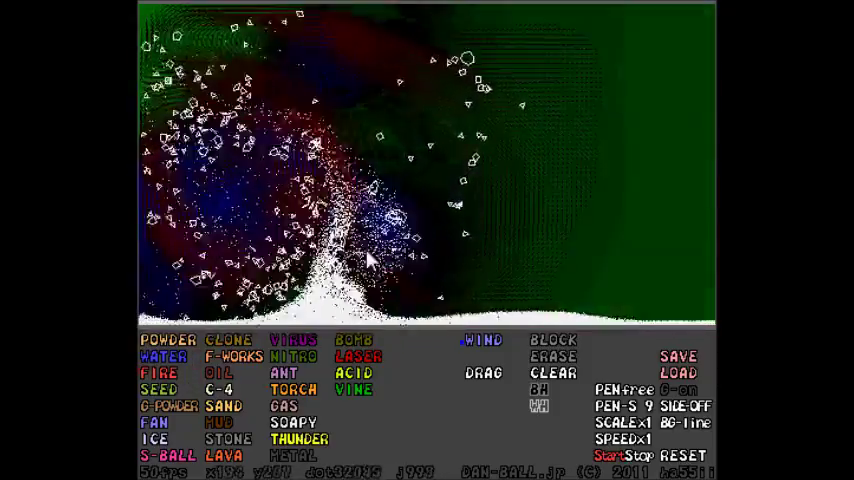
click(170, 340)
- Pile orange powder on the lower left, then push the clump across with DRAG
drag(200, 267, 283, 262)
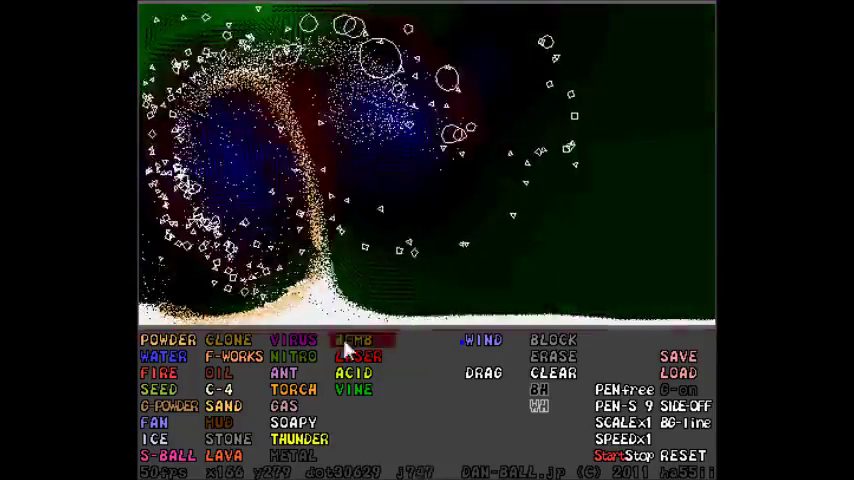
click(490, 356)
click(485, 373)
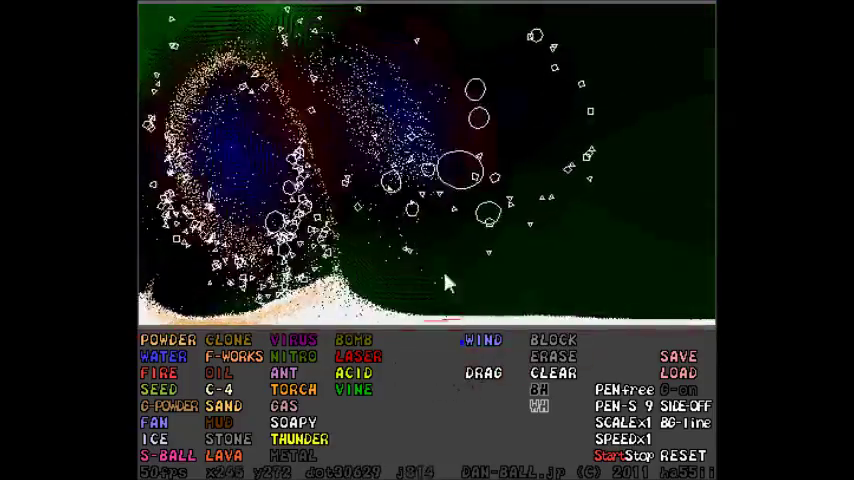
mouse_move(440, 240)
mouse_down()
mouse_move(432, 235)
mouse_move(500, 258)
mouse_move(555, 248)
mouse_up()
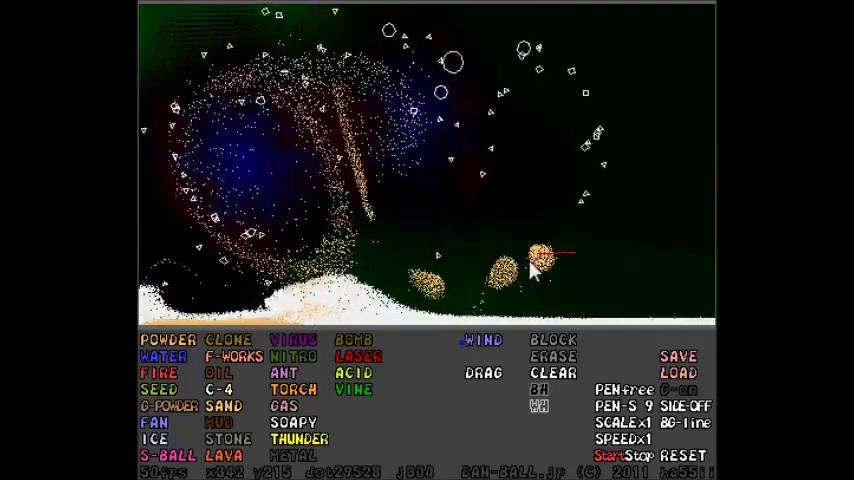